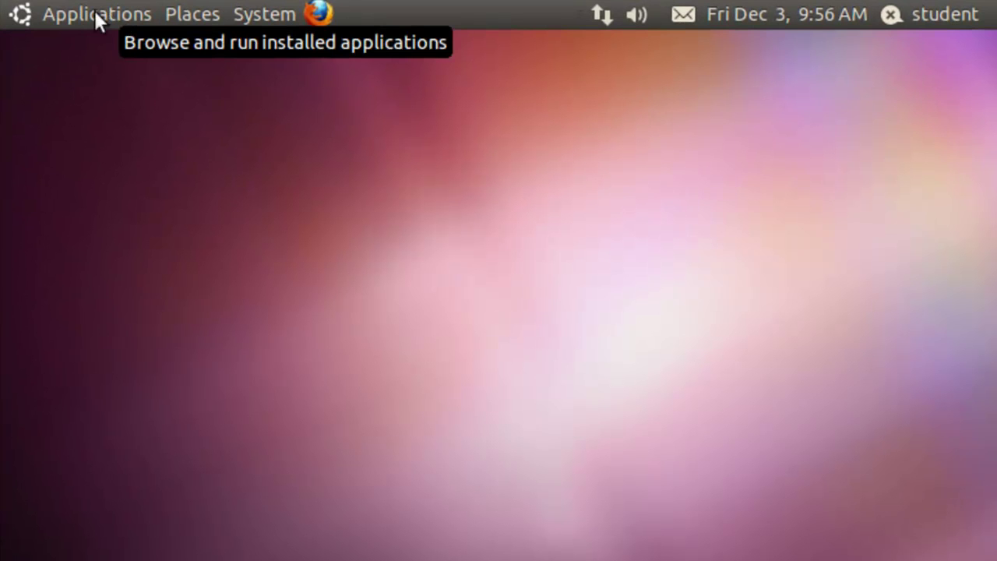
- Launch Keep from System Tools and drag its Backup System window to the screen centre
{"action": "left_click", "coordinate": [97, 14]}
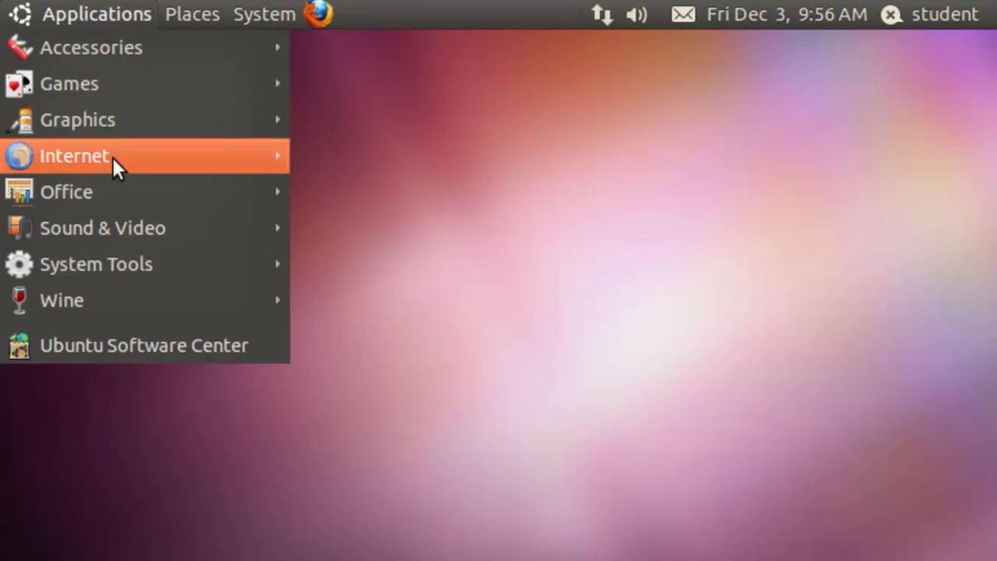
{"action": "mouse_move", "coordinate": [96, 264]}
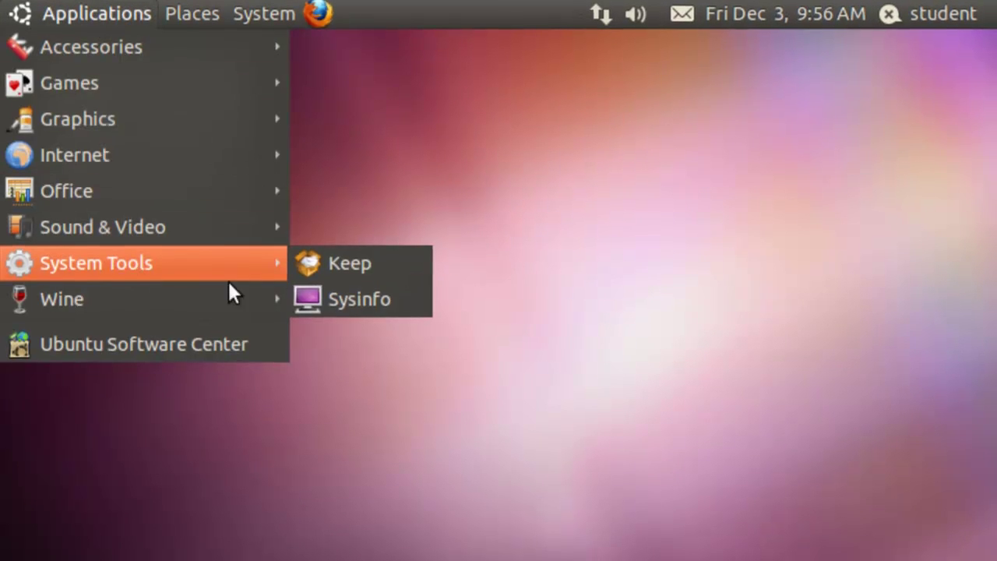
{"action": "left_click", "coordinate": [306, 254]}
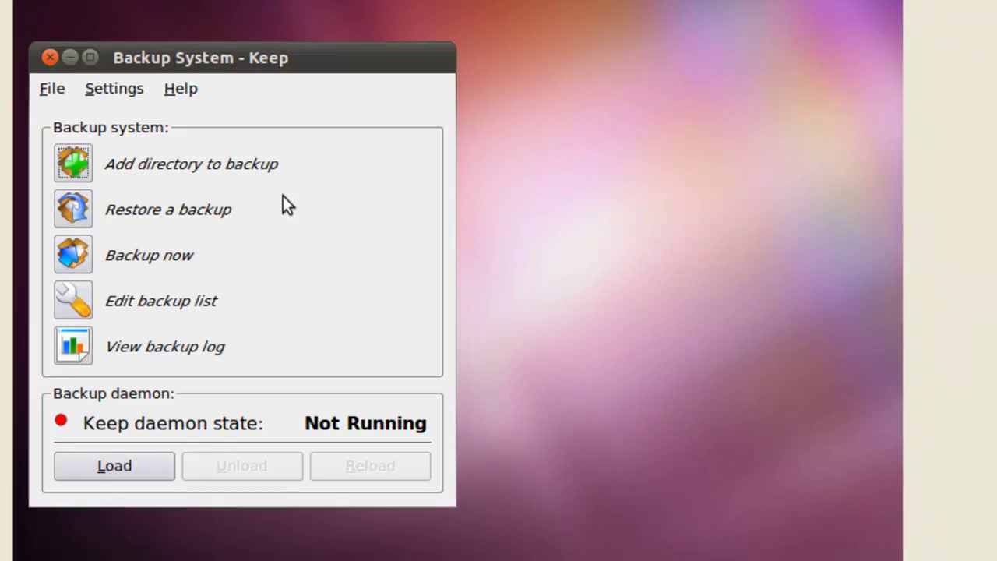
{"action": "left_click_drag", "start_coordinate": [219, 56], "coordinate": [421, 67]}
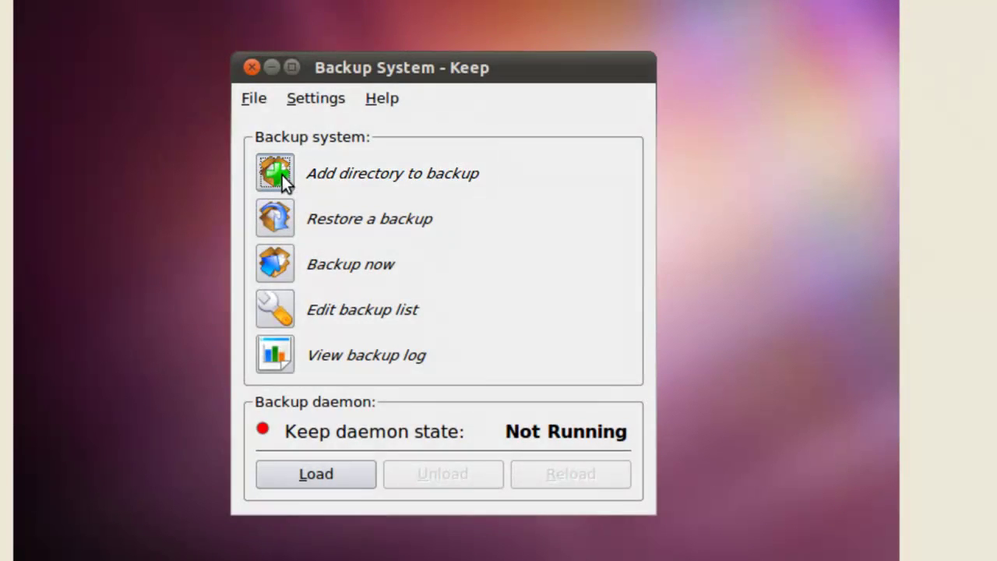
- Start a new backup with /home/student/Music as the directory to back up
{"action": "left_click", "coordinate": [282, 175]}
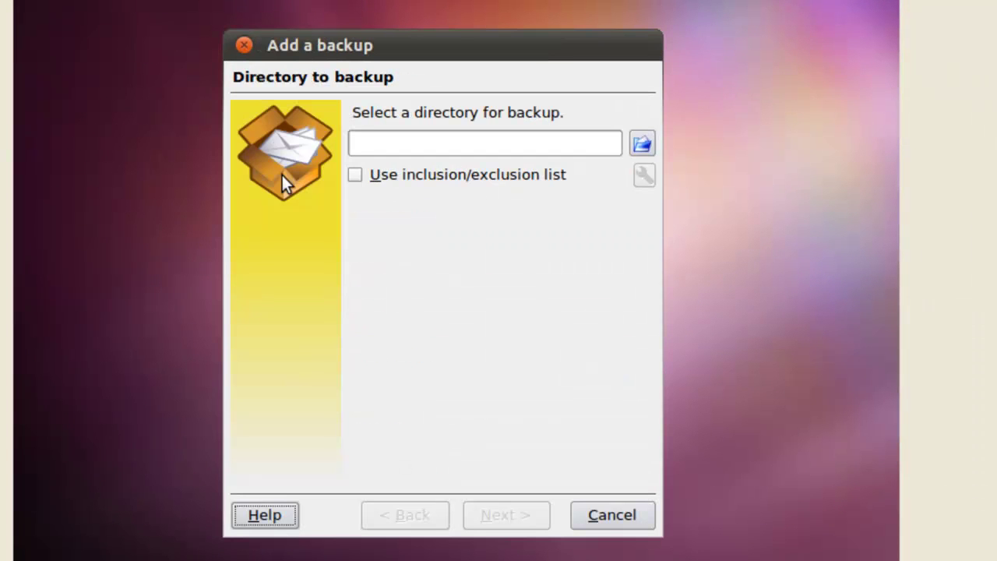
{"action": "left_click", "coordinate": [643, 143]}
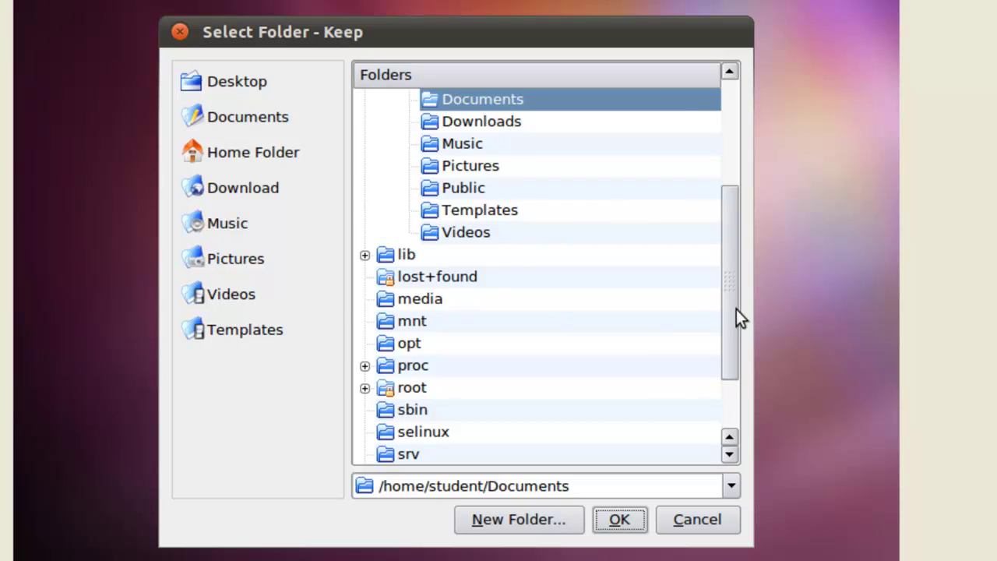
{"action": "mouse_move", "coordinate": [736, 308]}
{"action": "left_mouse_down"}
{"action": "mouse_move", "coordinate": [723, 137]}
{"action": "mouse_move", "coordinate": [719, 242]}
{"action": "mouse_move", "coordinate": [710, 216]}
{"action": "left_mouse_up"}
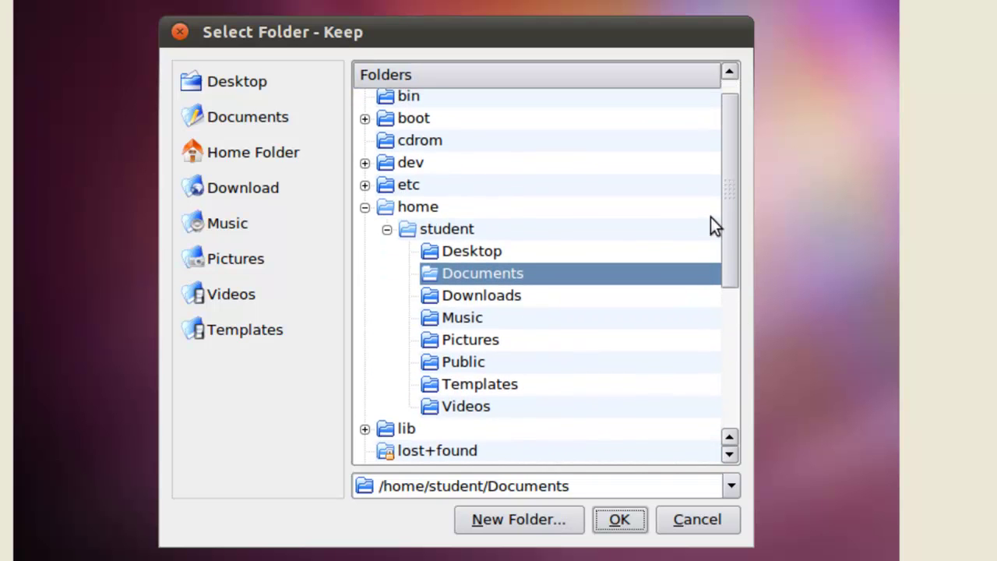
{"action": "left_click", "coordinate": [469, 328]}
{"action": "left_click", "coordinate": [618, 521]}
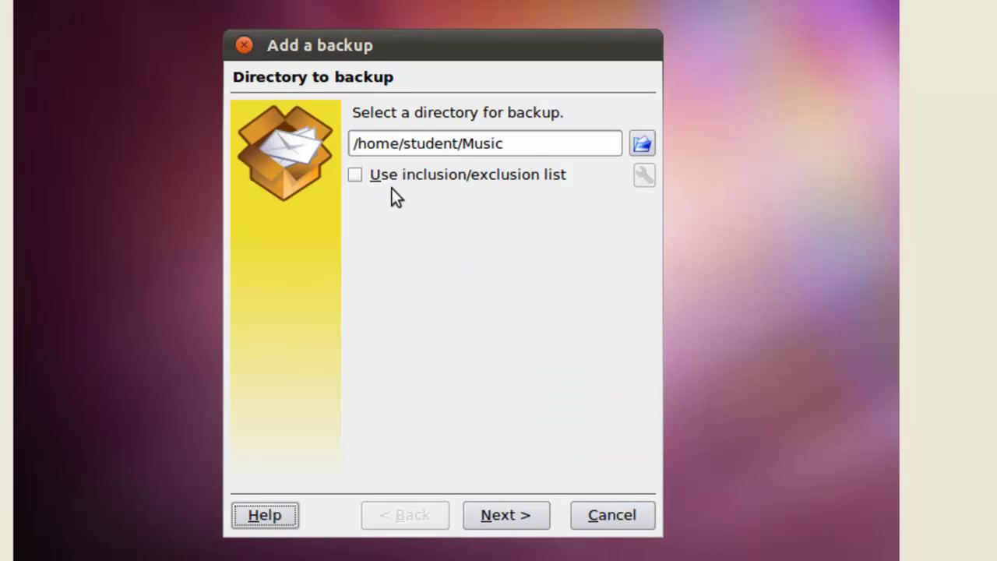
- Toggle the inclusion/exclusion list on and back off, leaving no list applied
{"action": "left_click_drag", "start_coordinate": [530, 145], "coordinate": [352, 145]}
{"action": "left_click", "coordinate": [552, 148]}
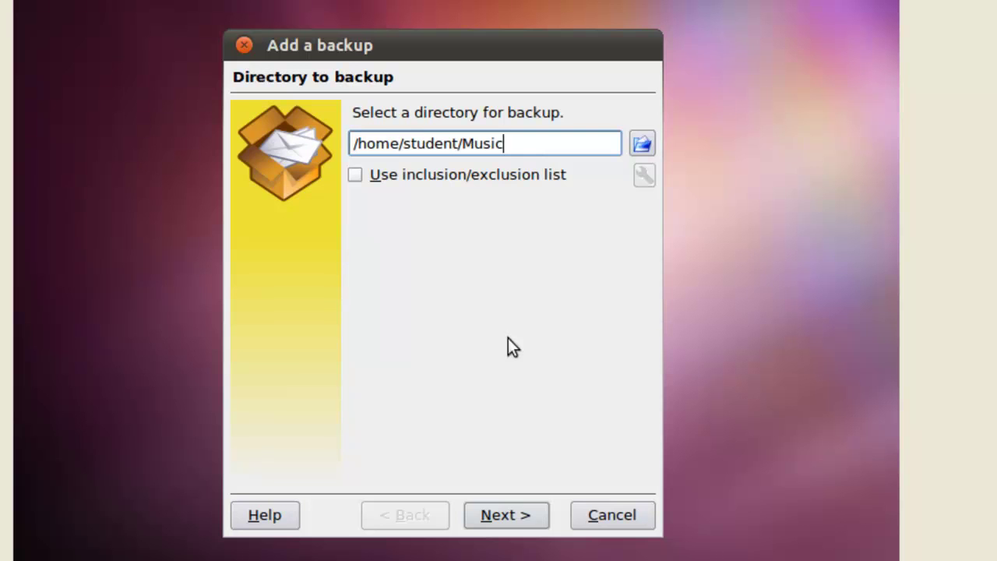
{"action": "left_click", "coordinate": [356, 175]}
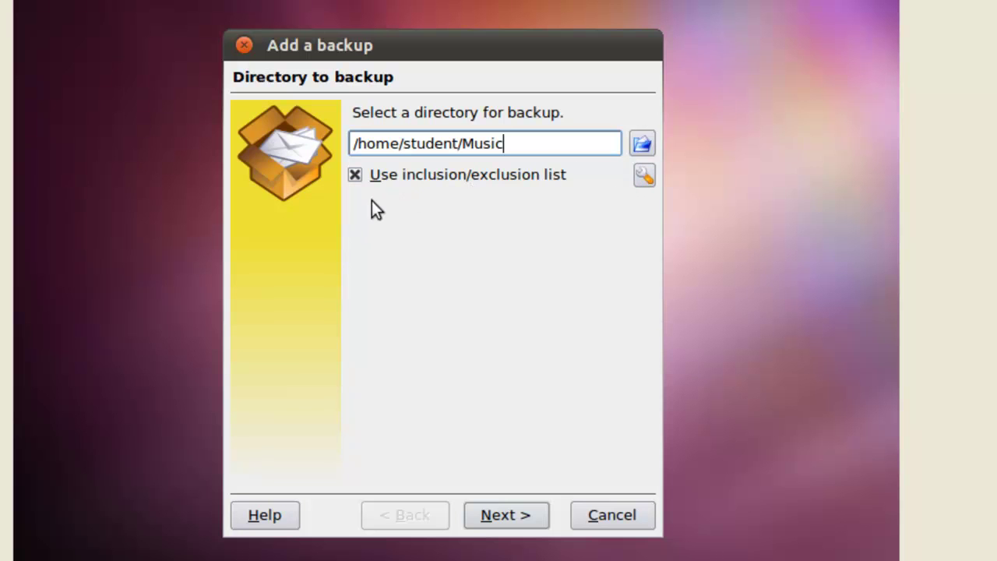
{"action": "left_click", "coordinate": [355, 174]}
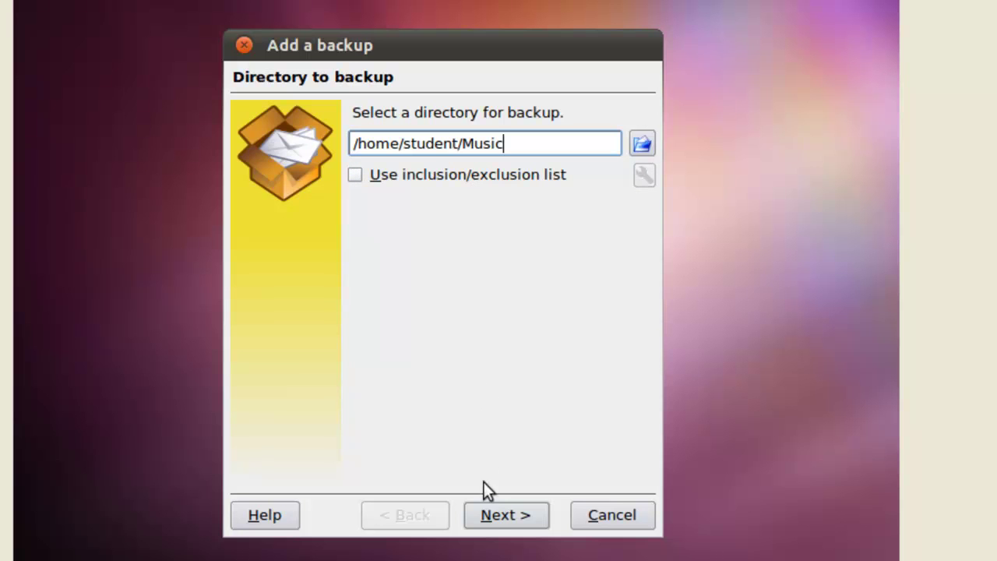
- Choose /home/student/Desktop as the place to store the backup
{"action": "left_click", "coordinate": [489, 522]}
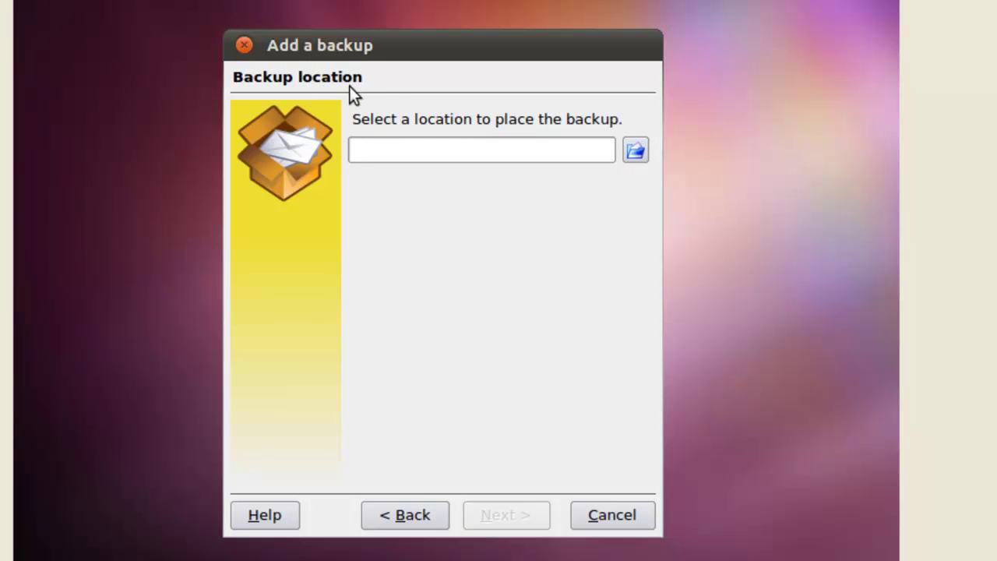
{"action": "left_click", "coordinate": [634, 152]}
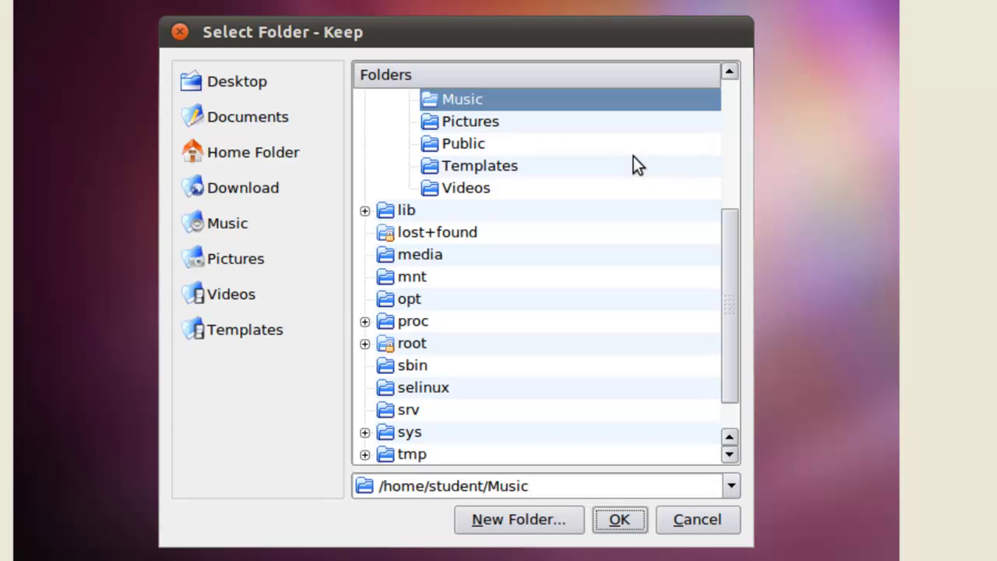
{"action": "left_click_drag", "start_coordinate": [739, 268], "coordinate": [642, 191]}
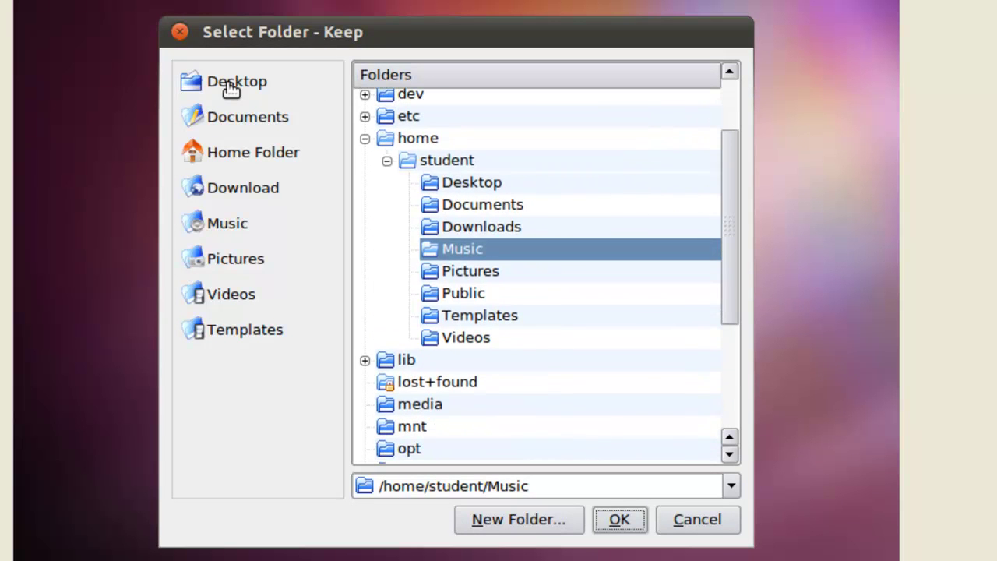
{"action": "left_click", "coordinate": [230, 84]}
{"action": "left_click", "coordinate": [621, 526]}
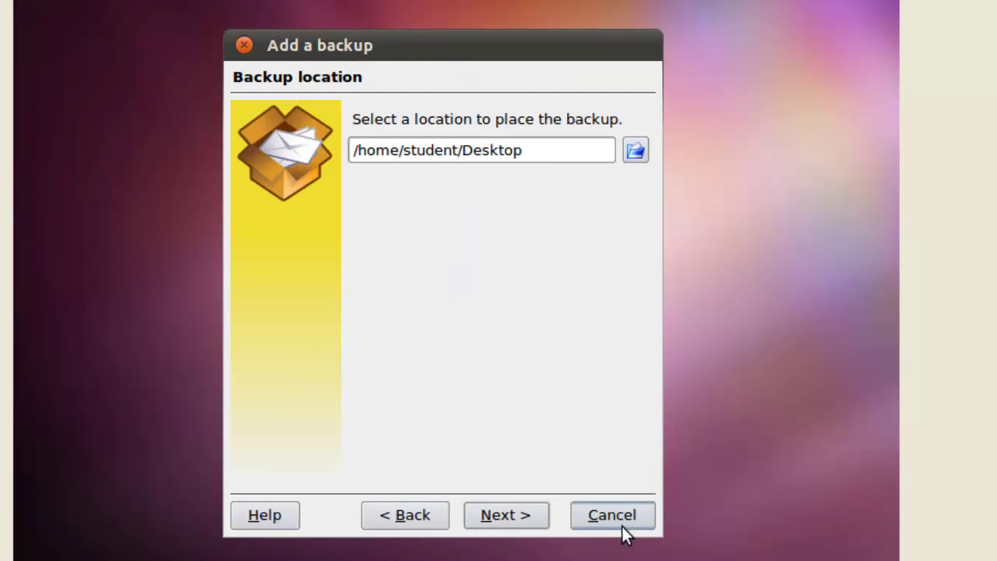
- Review the 3-day backup interval and 60-day deletion values, and toggle Never delete
{"action": "left_click", "coordinate": [496, 513]}
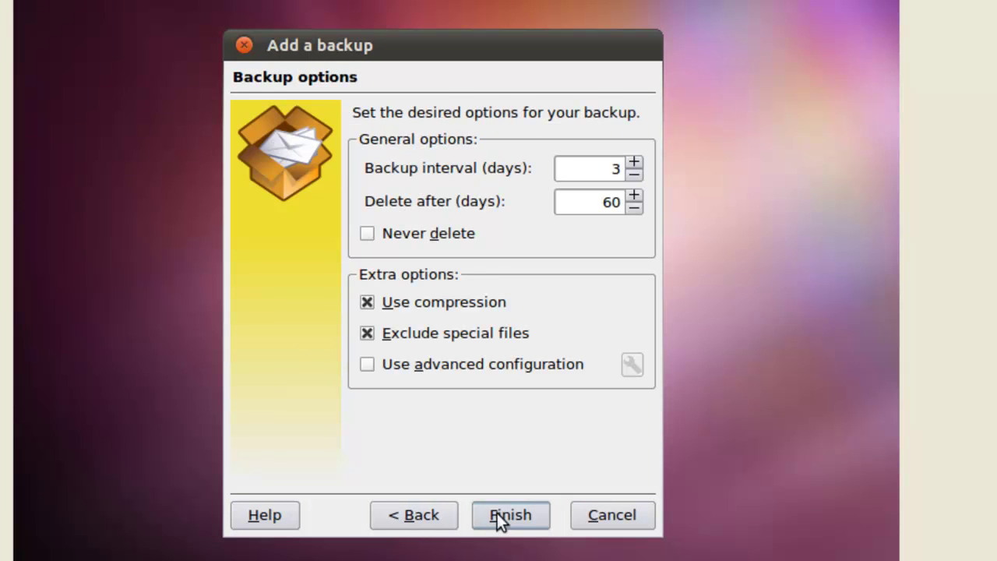
{"action": "double_click", "coordinate": [567, 169]}
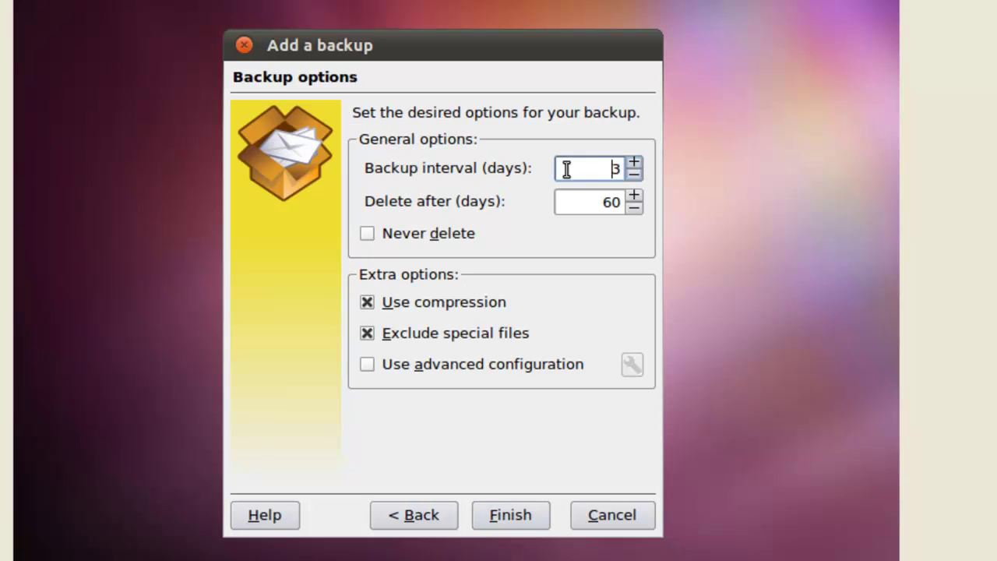
{"action": "double_click", "coordinate": [594, 203]}
{"action": "left_click", "coordinate": [616, 168]}
{"action": "double_click", "coordinate": [616, 170]}
{"action": "double_click", "coordinate": [564, 201]}
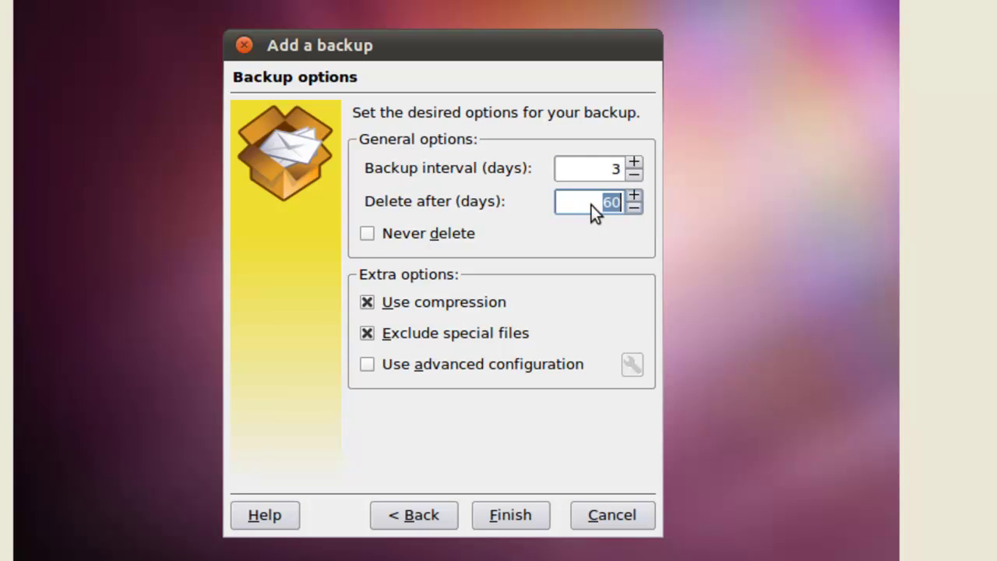
{"action": "left_click", "coordinate": [362, 235]}
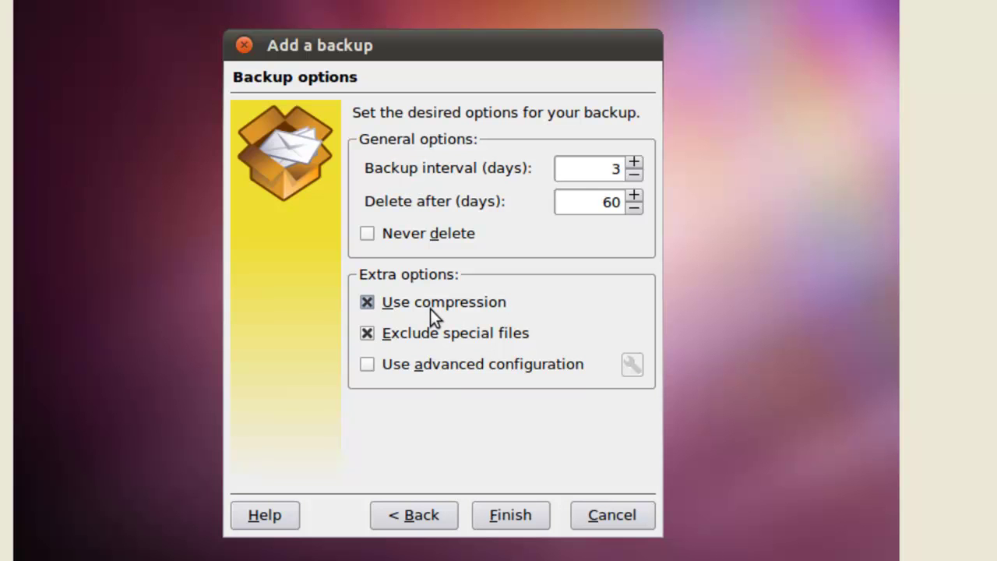
- Browse the advanced options without adding any, leave advanced configuration off, and finish the Music backup
{"action": "left_click", "coordinate": [434, 366]}
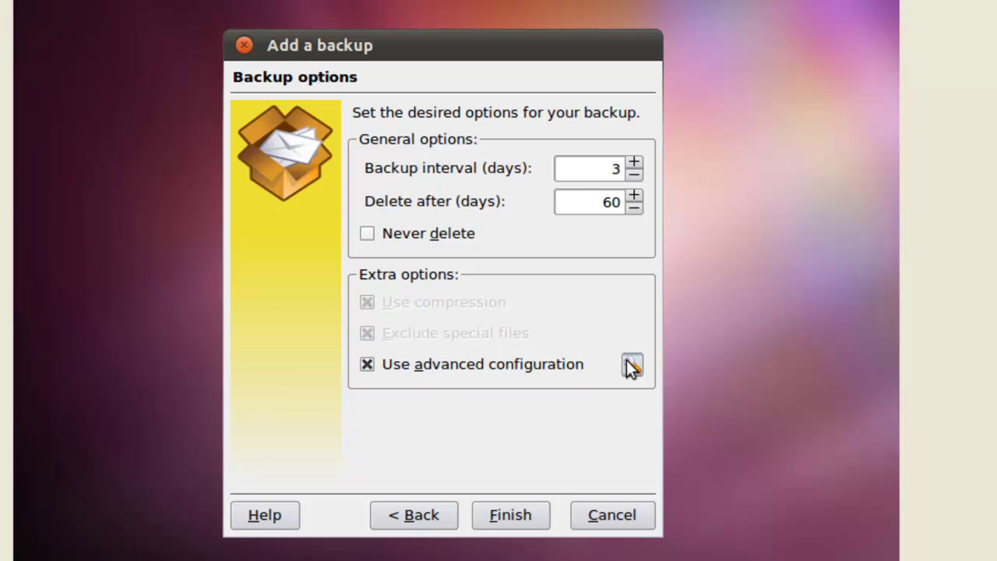
{"action": "left_click", "coordinate": [638, 370]}
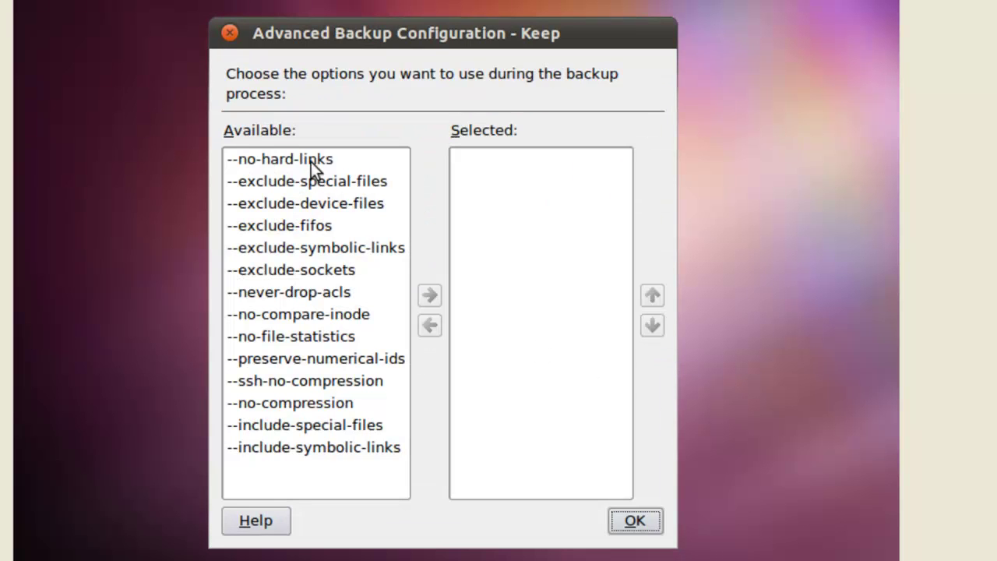
{"action": "left_click_drag", "start_coordinate": [311, 162], "coordinate": [308, 301]}
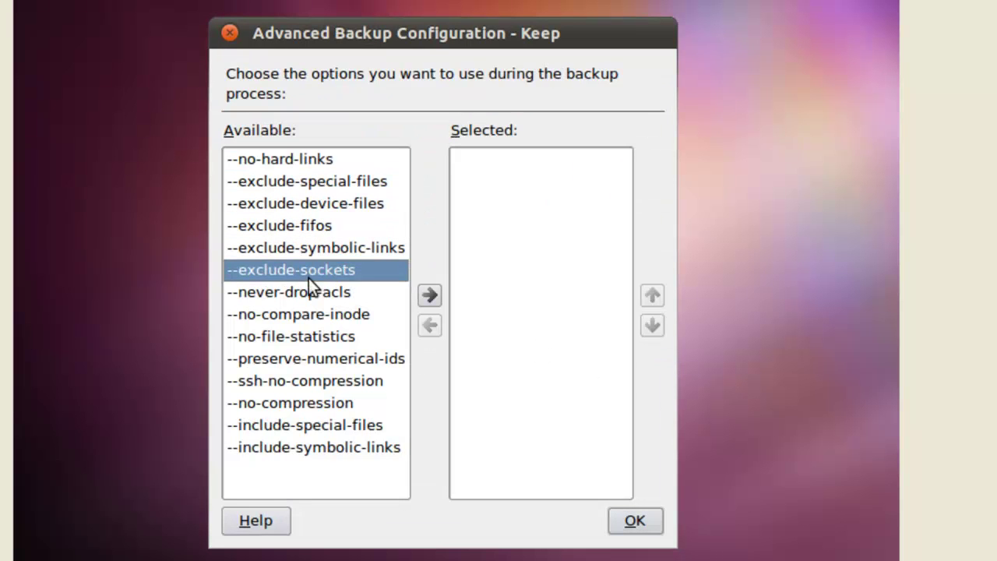
{"action": "left_click", "coordinate": [303, 354]}
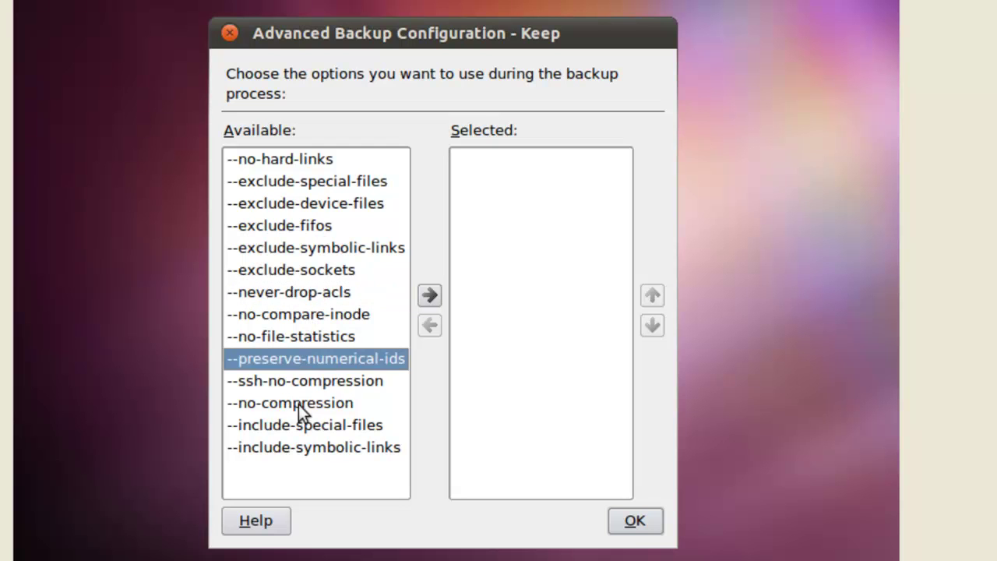
{"action": "left_click", "coordinate": [634, 520]}
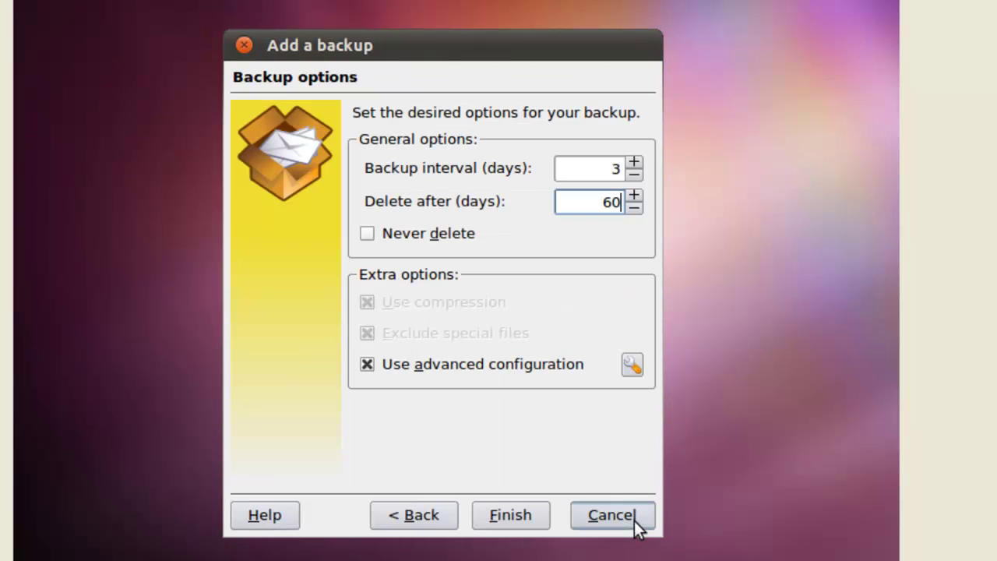
{"action": "left_click", "coordinate": [367, 365]}
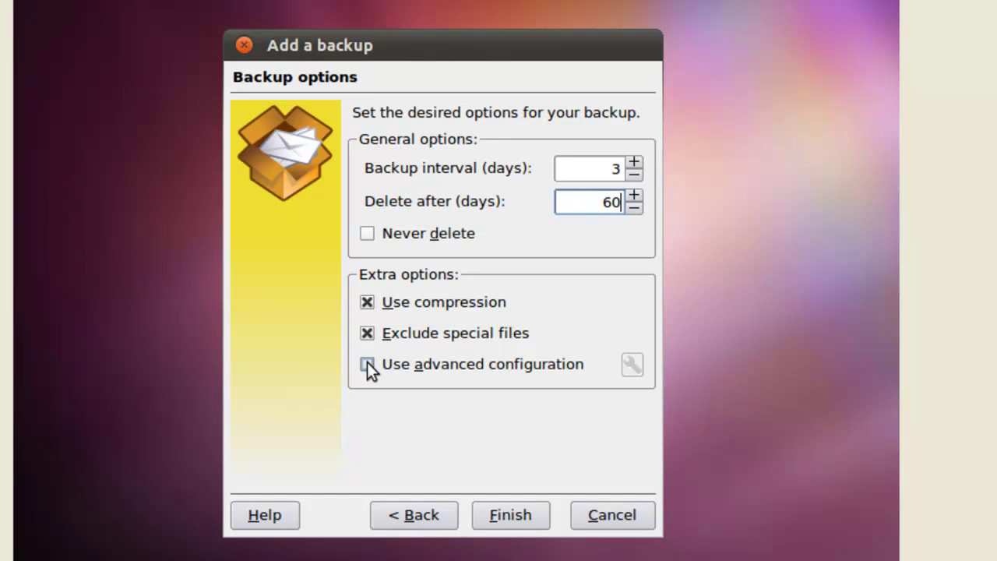
{"action": "left_click", "coordinate": [510, 516]}
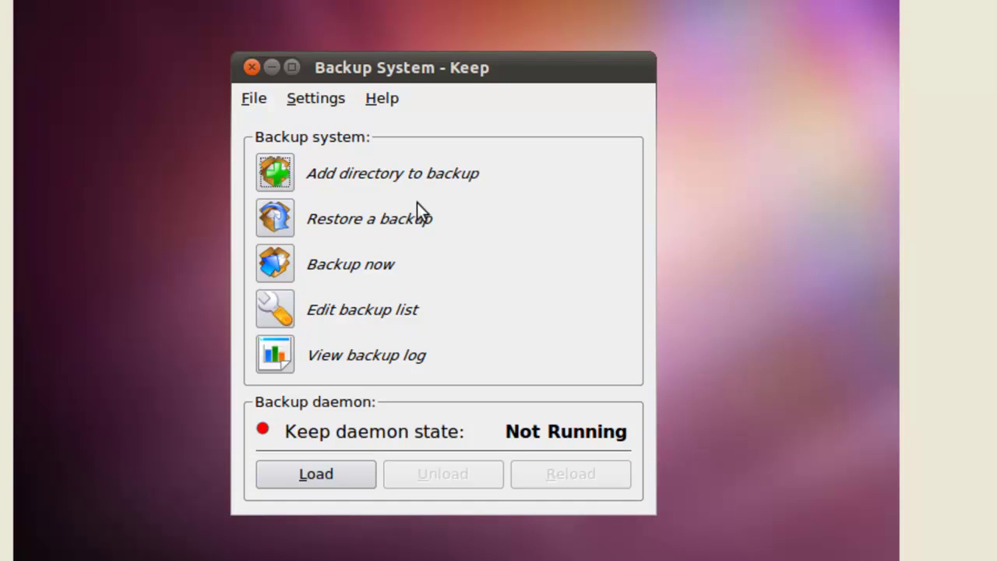
- Remove the Public-to-srv entry from the backup list, leaving Documents and Music
{"action": "left_click", "coordinate": [276, 309]}
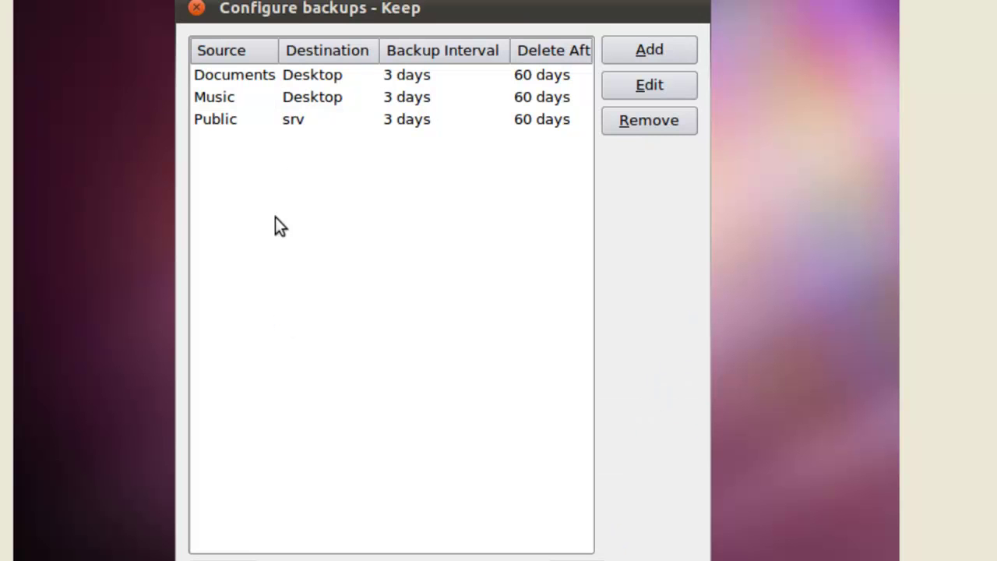
{"action": "left_click", "coordinate": [218, 121]}
{"action": "left_click", "coordinate": [222, 97]}
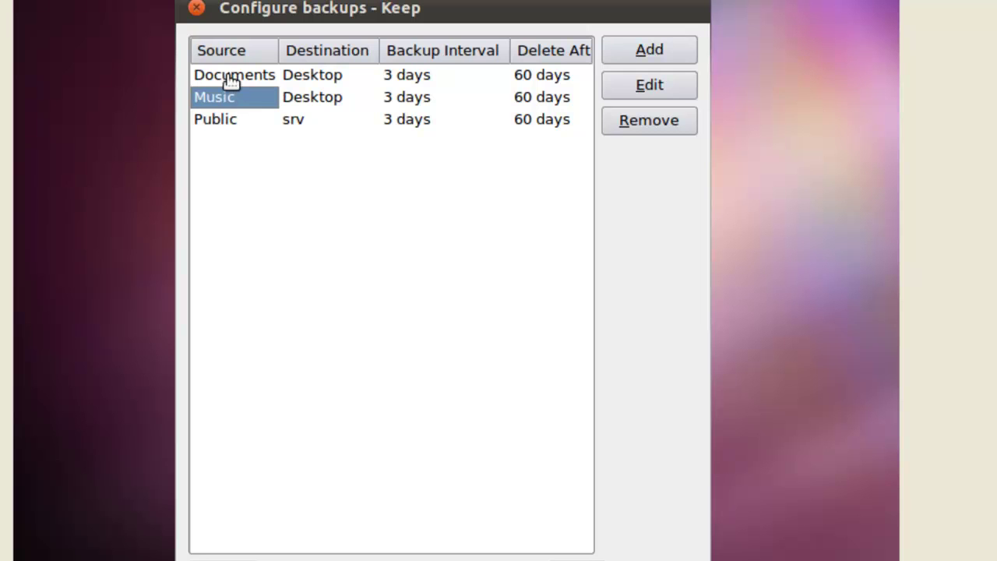
{"action": "left_click", "coordinate": [231, 78]}
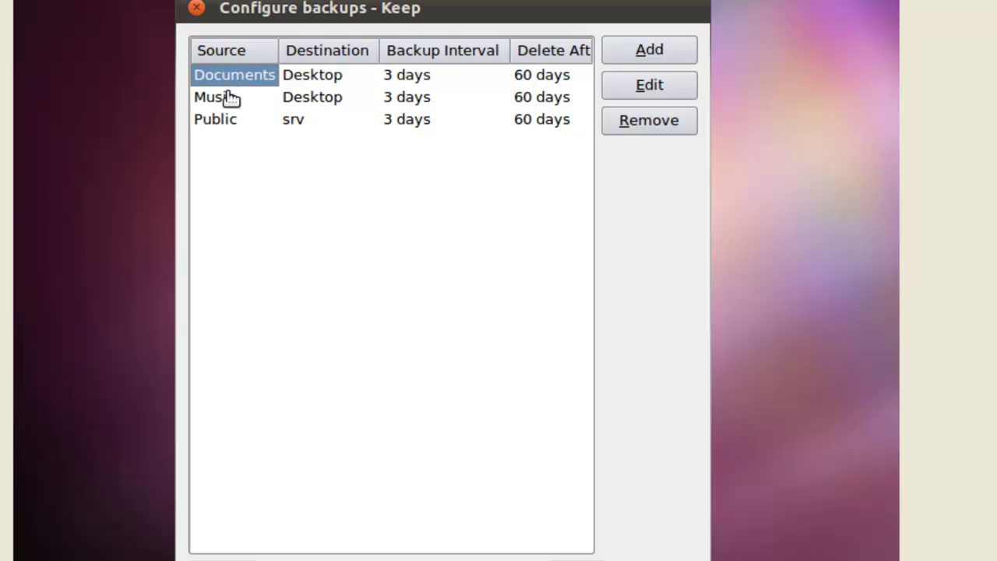
{"action": "mouse_move", "coordinate": [300, 119]}
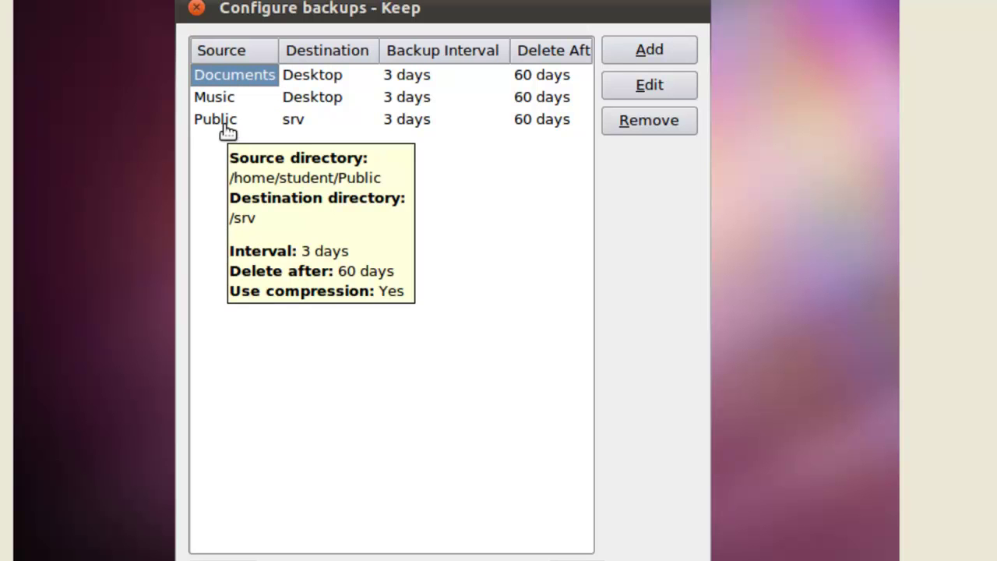
{"action": "left_click", "coordinate": [298, 121]}
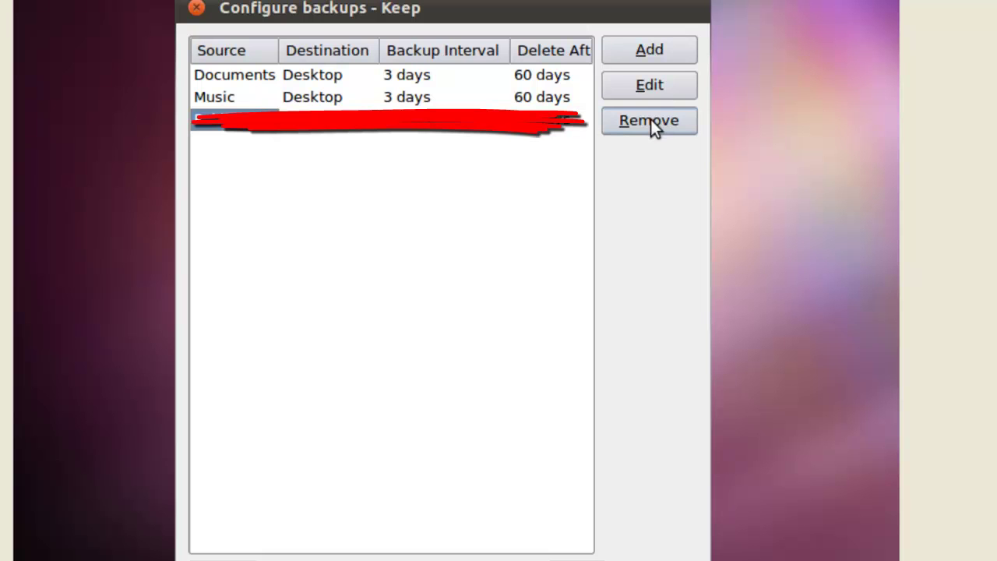
{"action": "left_click", "coordinate": [631, 123]}
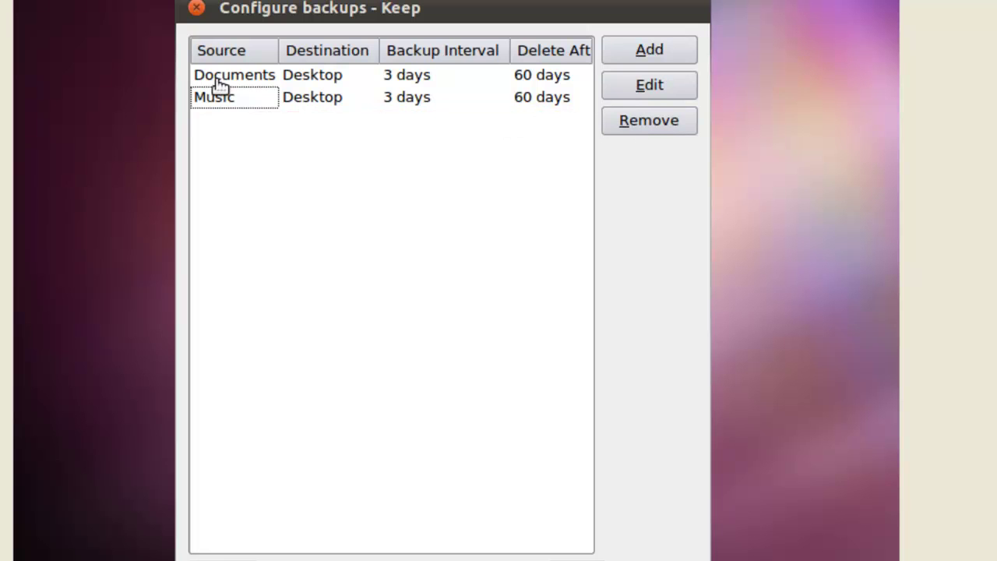
{"action": "left_click", "coordinate": [242, 74]}
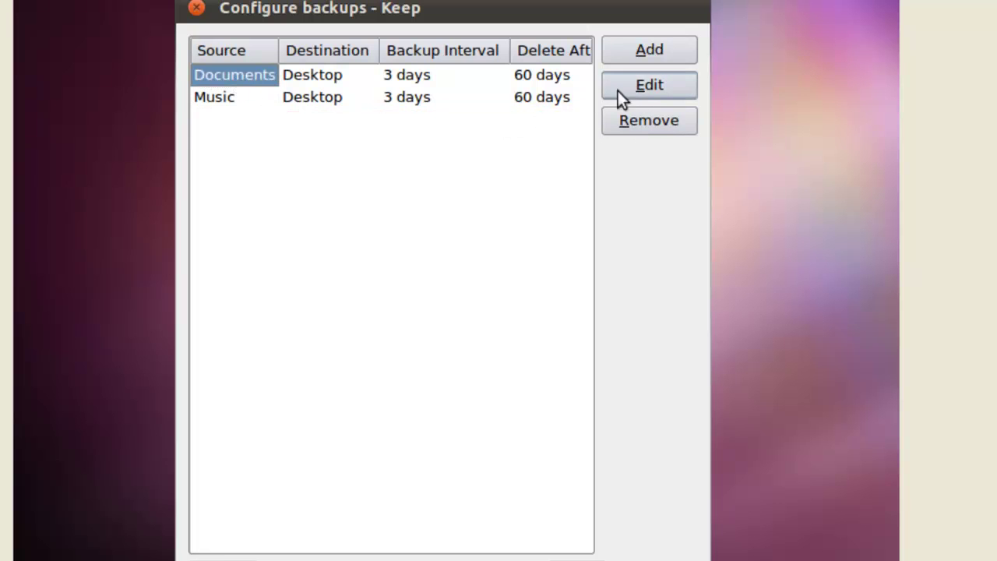
- Step through the Documents backup's settings unchanged, then close the backup list with Escape
{"action": "left_click", "coordinate": [642, 84]}
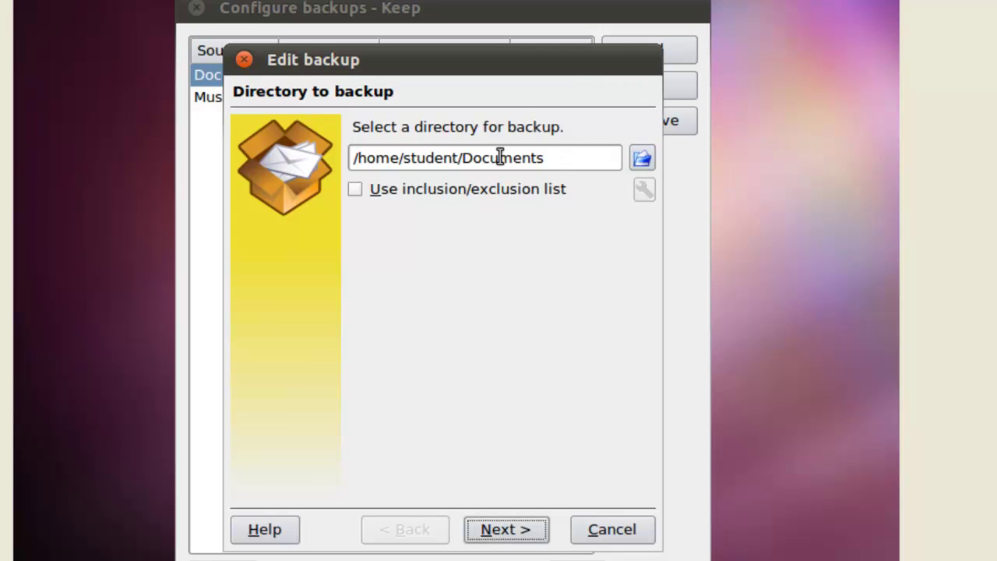
{"action": "left_click_drag", "start_coordinate": [570, 161], "coordinate": [333, 179]}
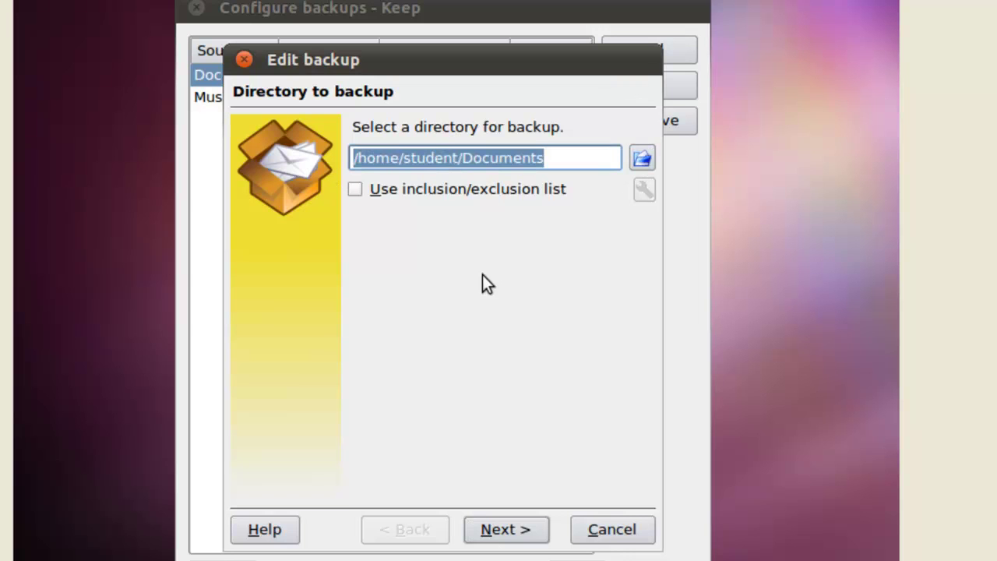
{"action": "left_click", "coordinate": [503, 532]}
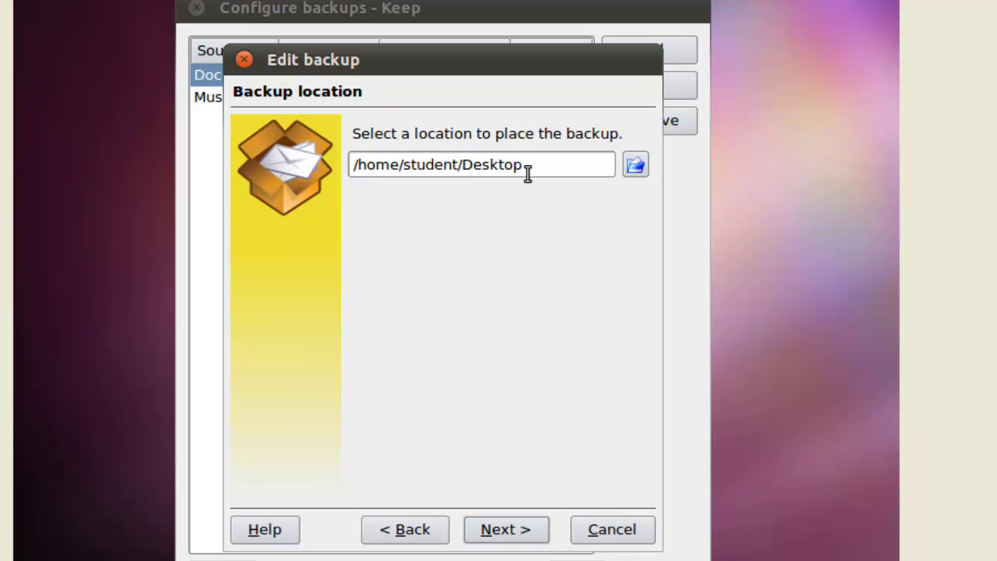
{"action": "left_click", "coordinate": [565, 165]}
{"action": "left_click", "coordinate": [404, 542]}
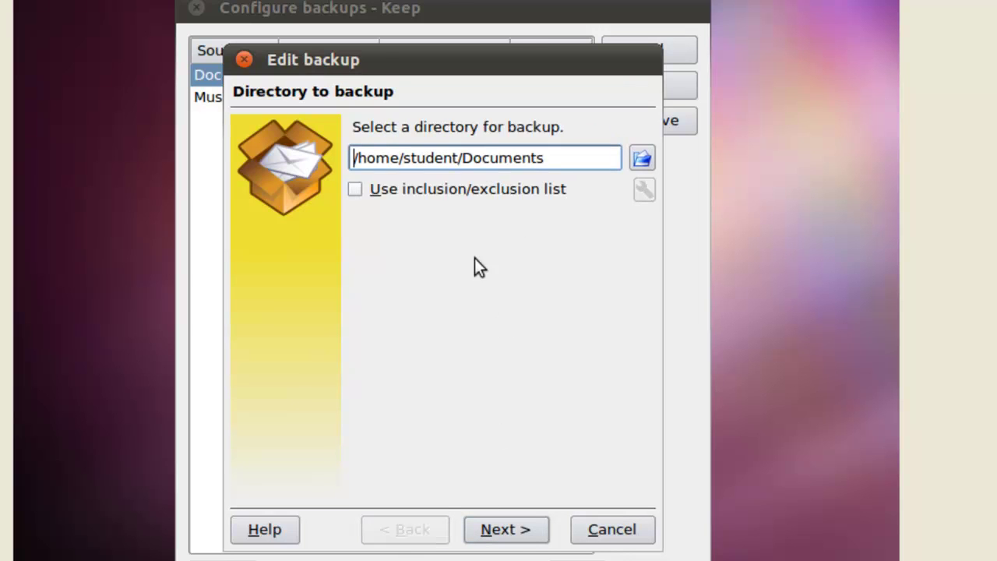
{"action": "left_click_drag", "start_coordinate": [426, 158], "coordinate": [574, 169]}
{"action": "left_click", "coordinate": [490, 538]}
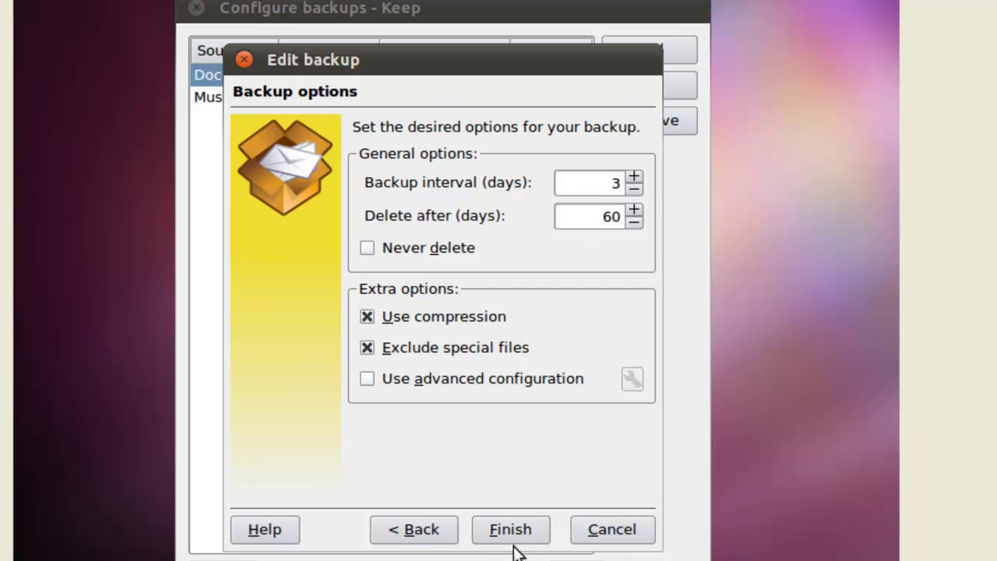
{"action": "left_click", "coordinate": [512, 531]}
{"action": "left_click", "coordinate": [217, 104]}
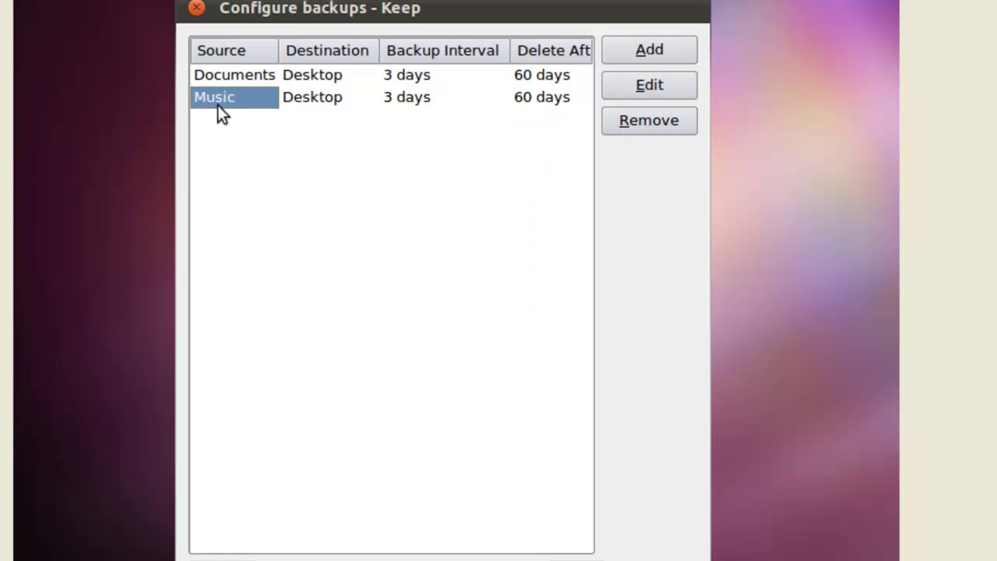
{"action": "key", "text": "Escape"}
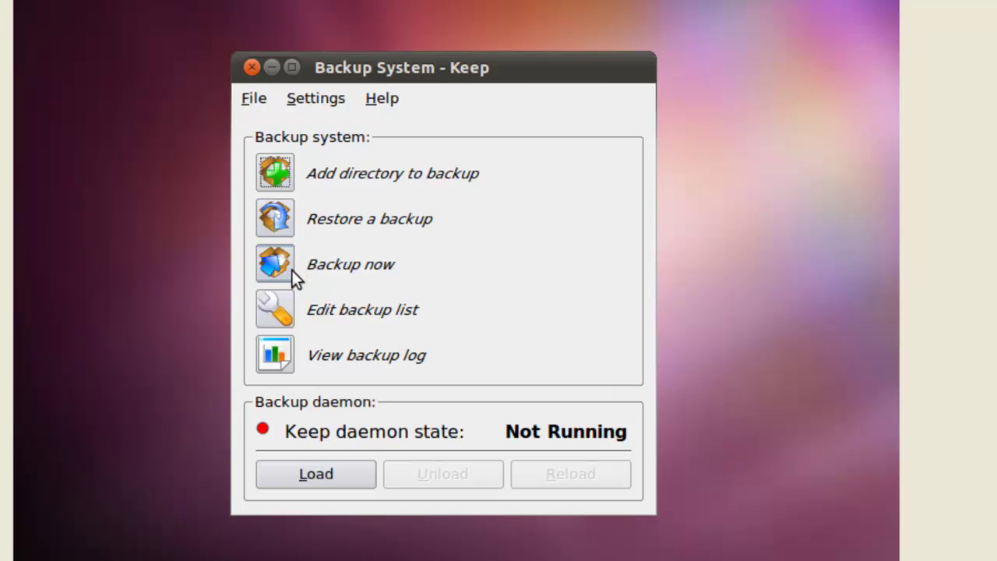
{"action": "left_click", "coordinate": [277, 353]}
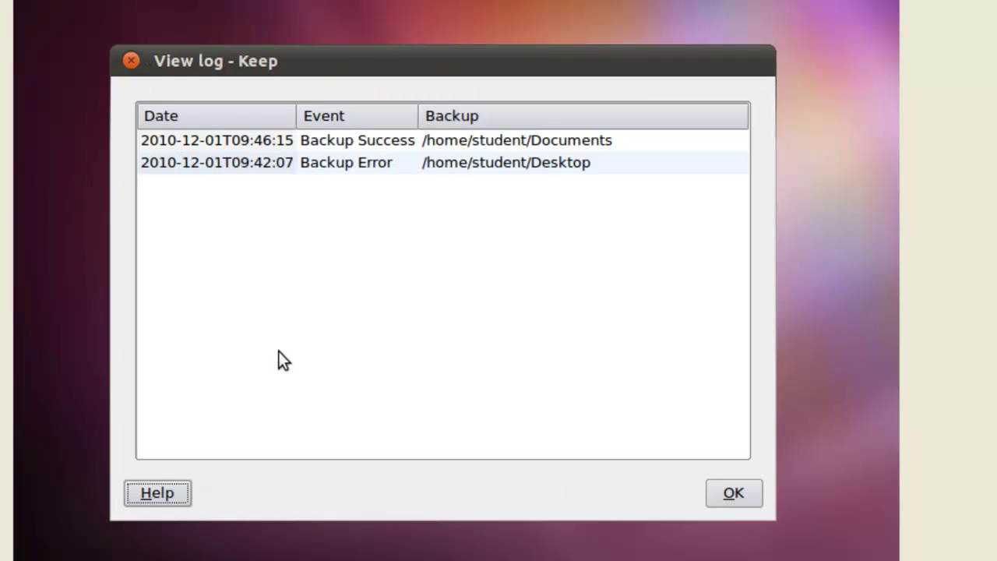
{"action": "left_click", "coordinate": [423, 160]}
{"action": "left_click", "coordinate": [363, 145]}
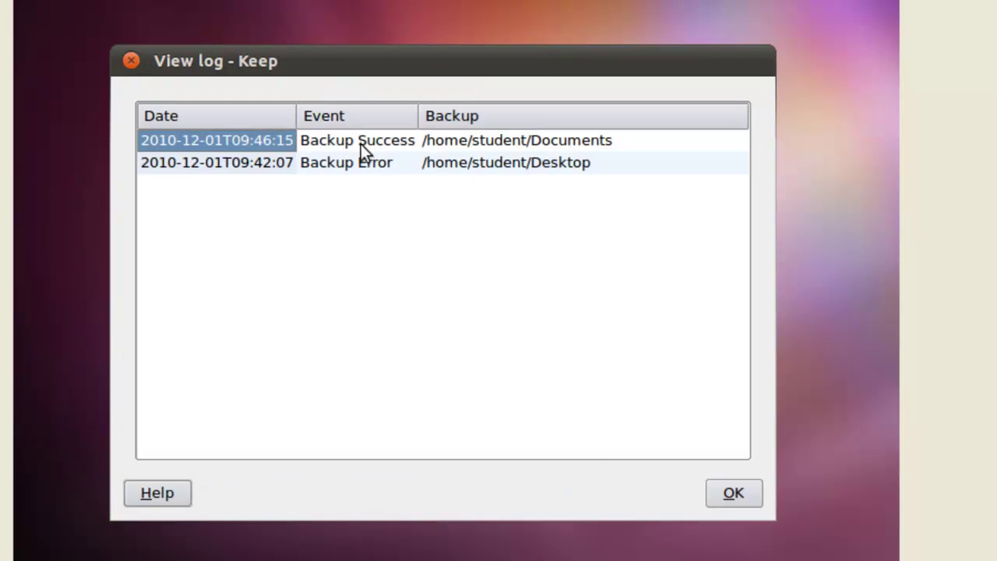
{"action": "left_click", "coordinate": [341, 164]}
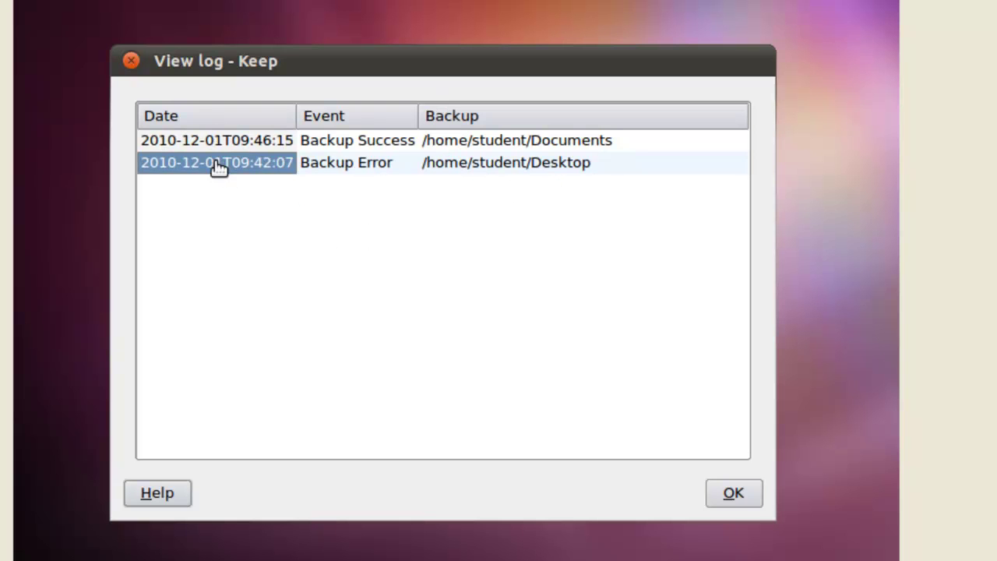
{"action": "left_click", "coordinate": [730, 498]}
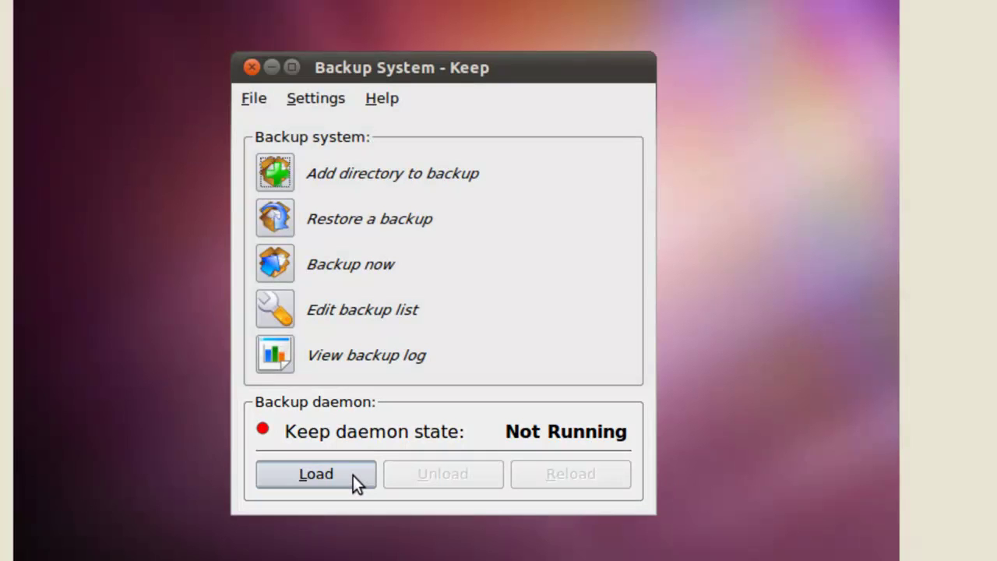
- Load, unload, load again and reload the backup daemon until it reads Ok
{"action": "left_click", "coordinate": [353, 475]}
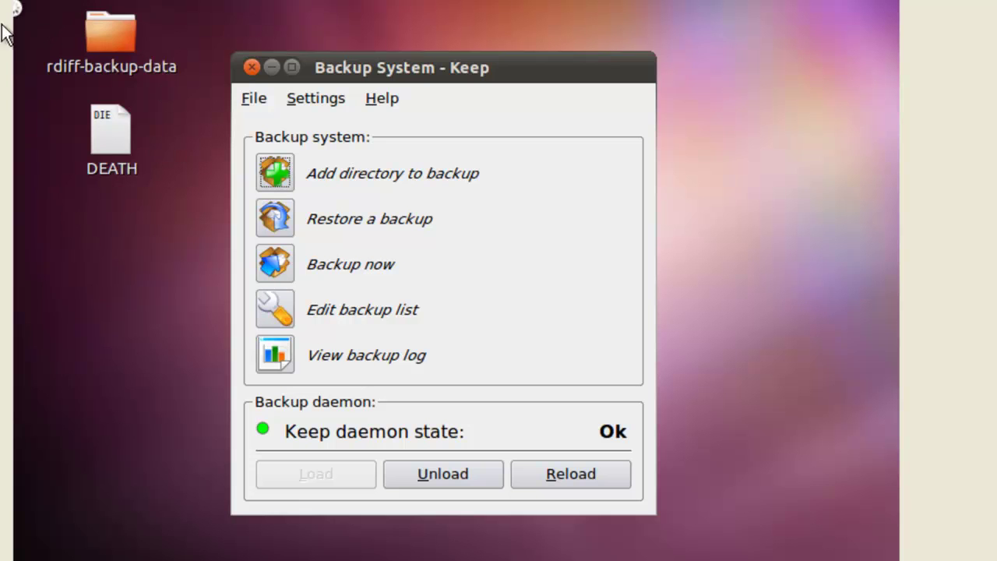
{"action": "left_click", "coordinate": [434, 479]}
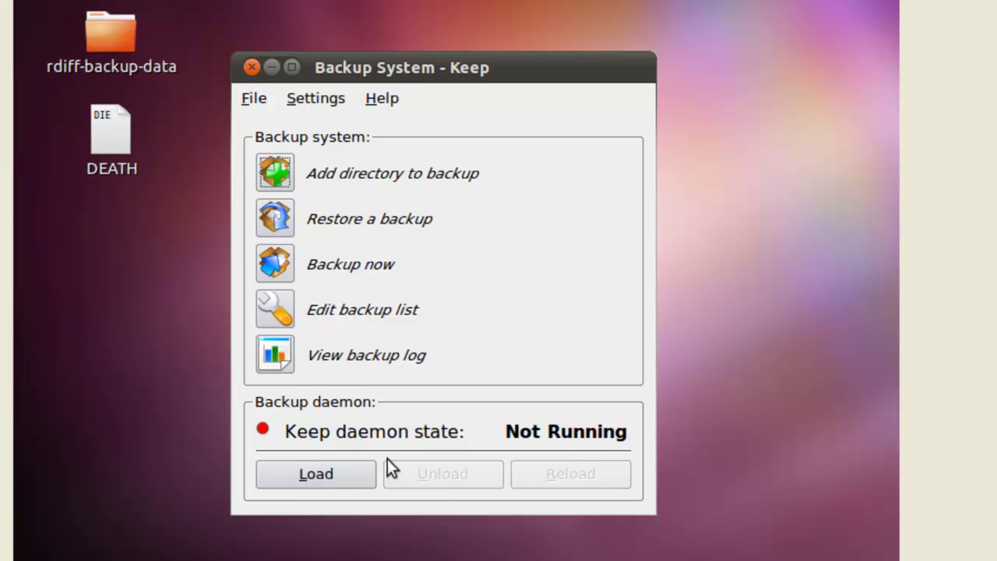
{"action": "left_click", "coordinate": [341, 473]}
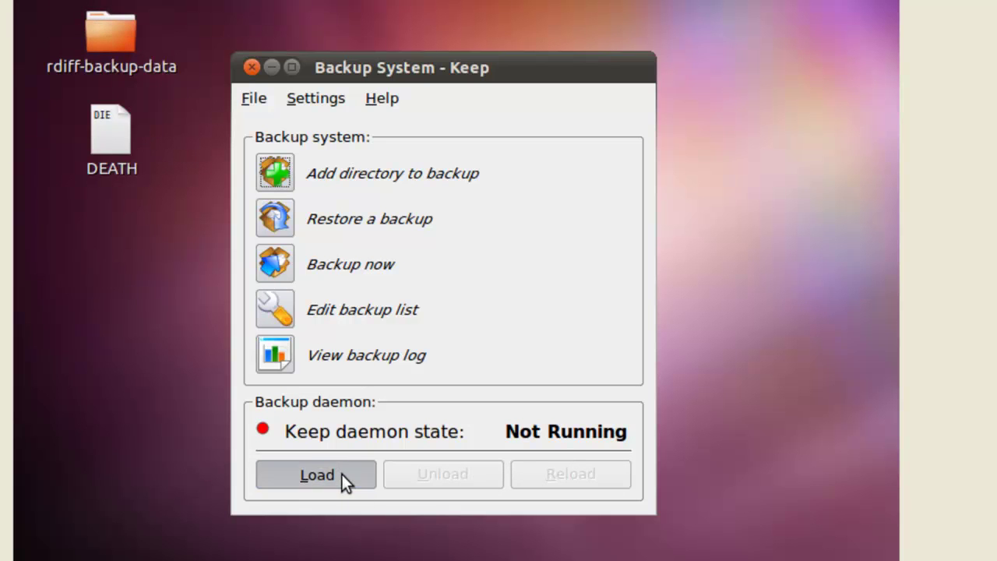
{"action": "left_click", "coordinate": [540, 474]}
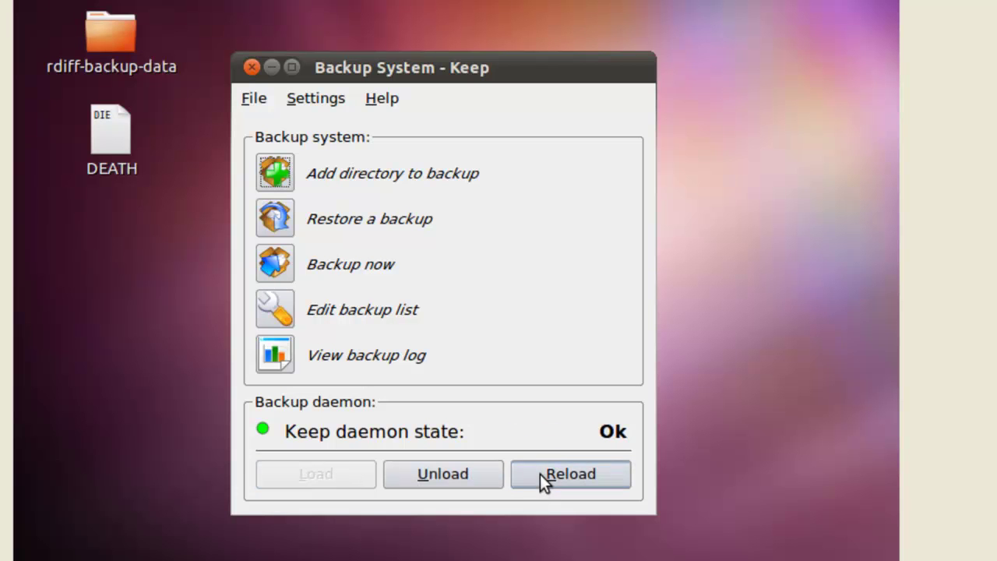
- Review Settings > Configure without changes, then unload the backup daemon so it reads Not Running
{"action": "left_click", "coordinate": [312, 97]}
{"action": "left_click", "coordinate": [343, 166]}
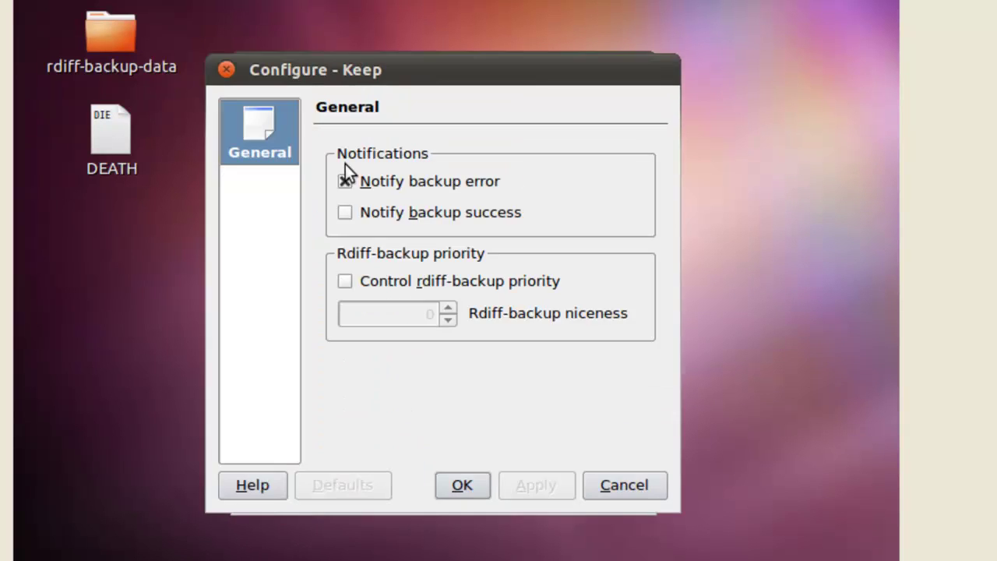
{"action": "left_click", "coordinate": [459, 492]}
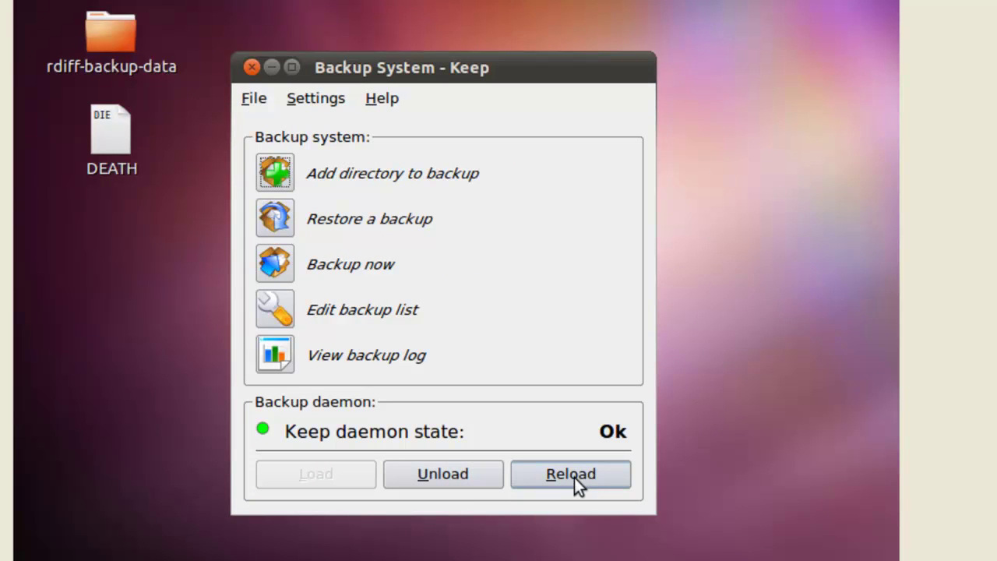
{"action": "left_click", "coordinate": [464, 476]}
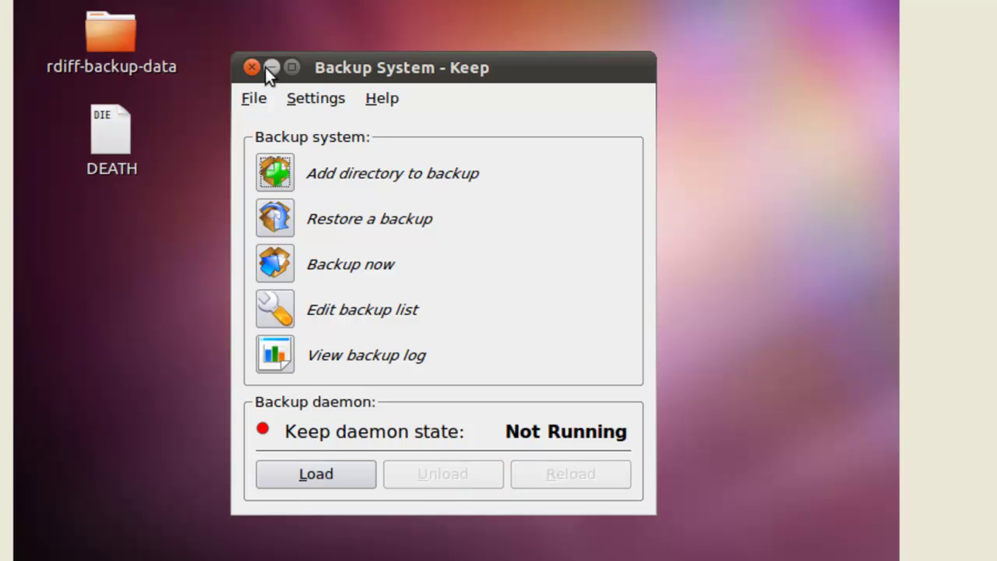